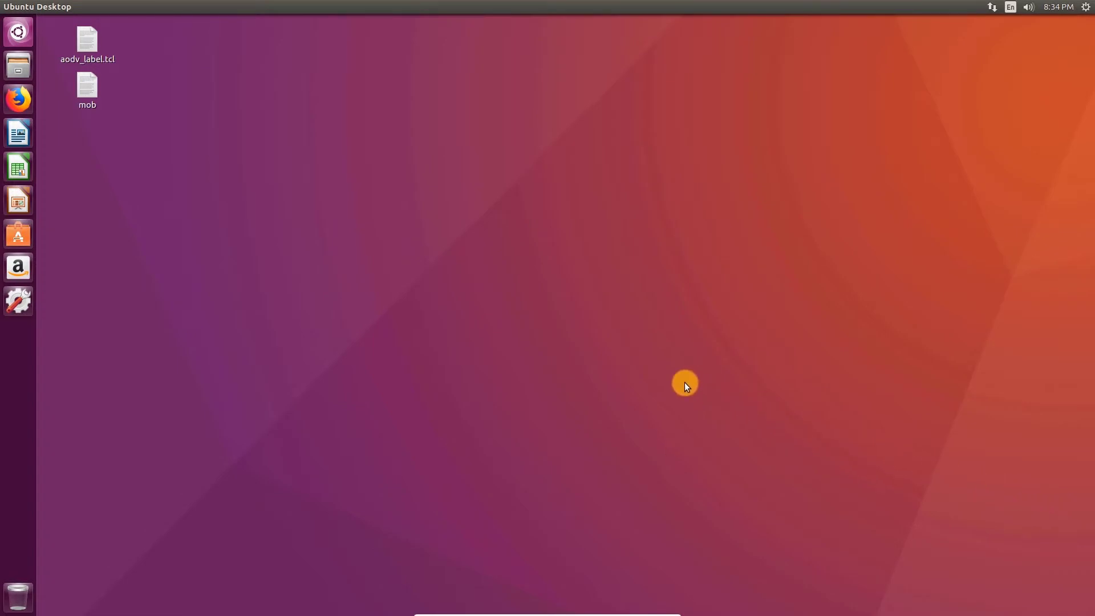
Step: Open a terminal on the desktop, change into Desktop/ and run 'ns aodv_label.tcl'
{"action": "right_click", "coordinate": [413, 174]}
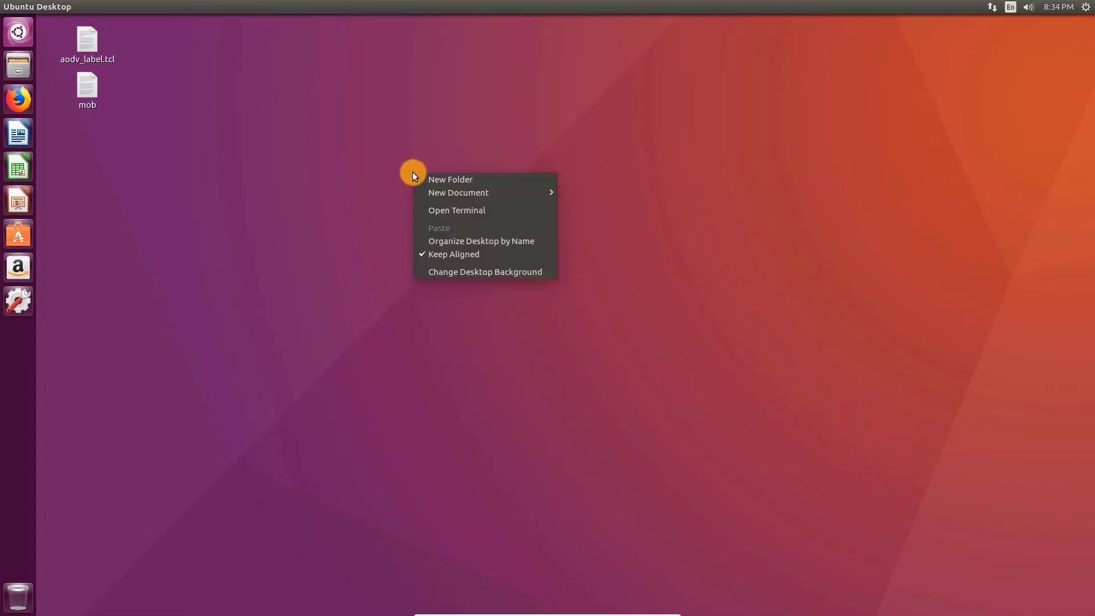
{"action": "left_click", "coordinate": [428, 210]}
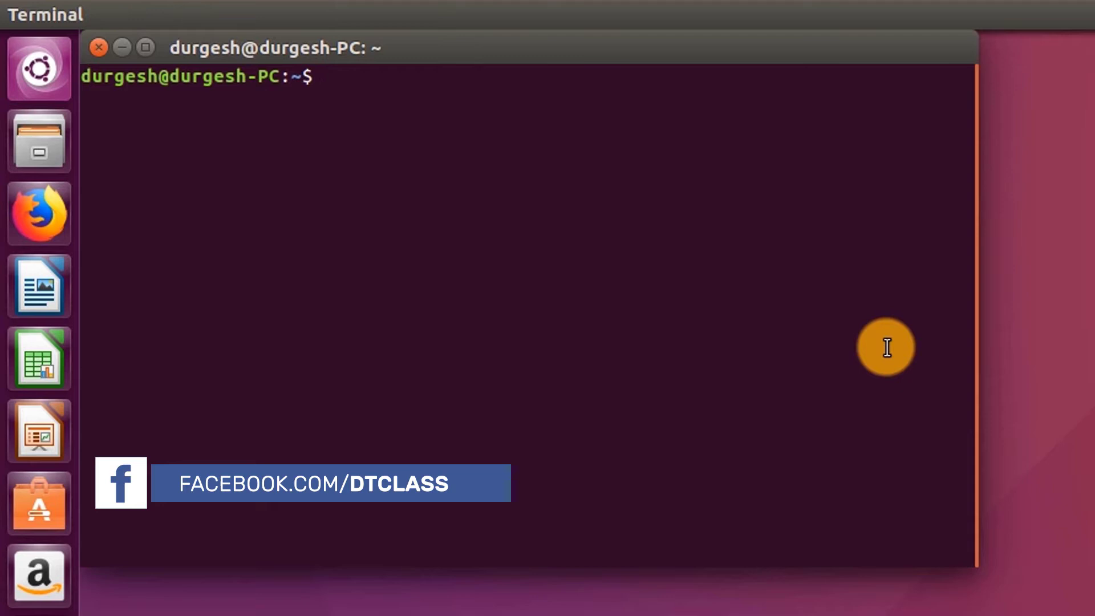
{"action": "type", "text": "cd De"}
{"action": "key", "text": "Tab"}
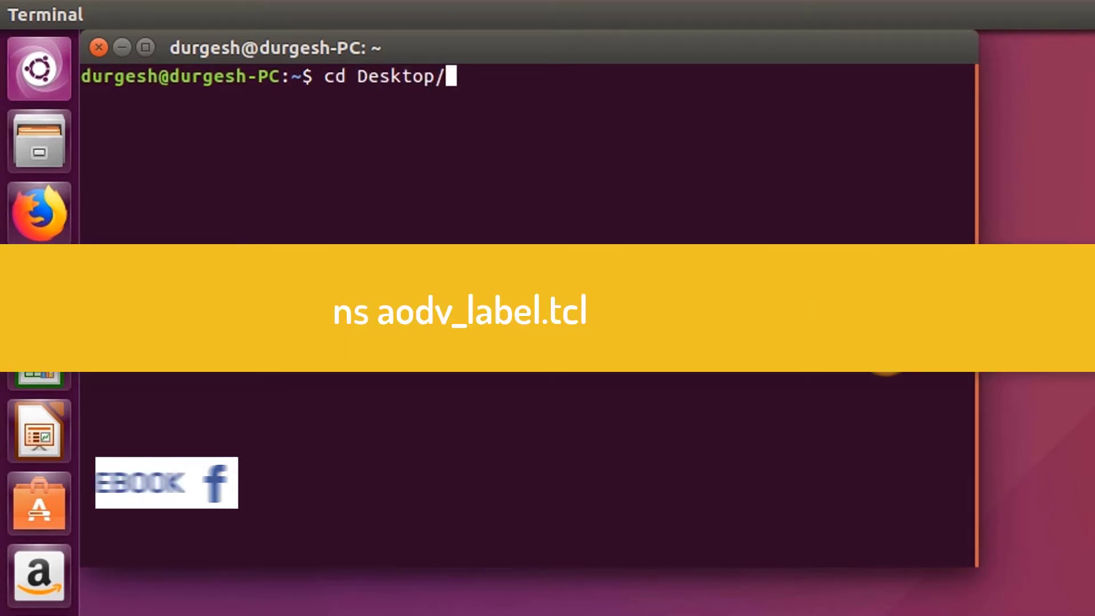
{"action": "key", "text": "Return"}
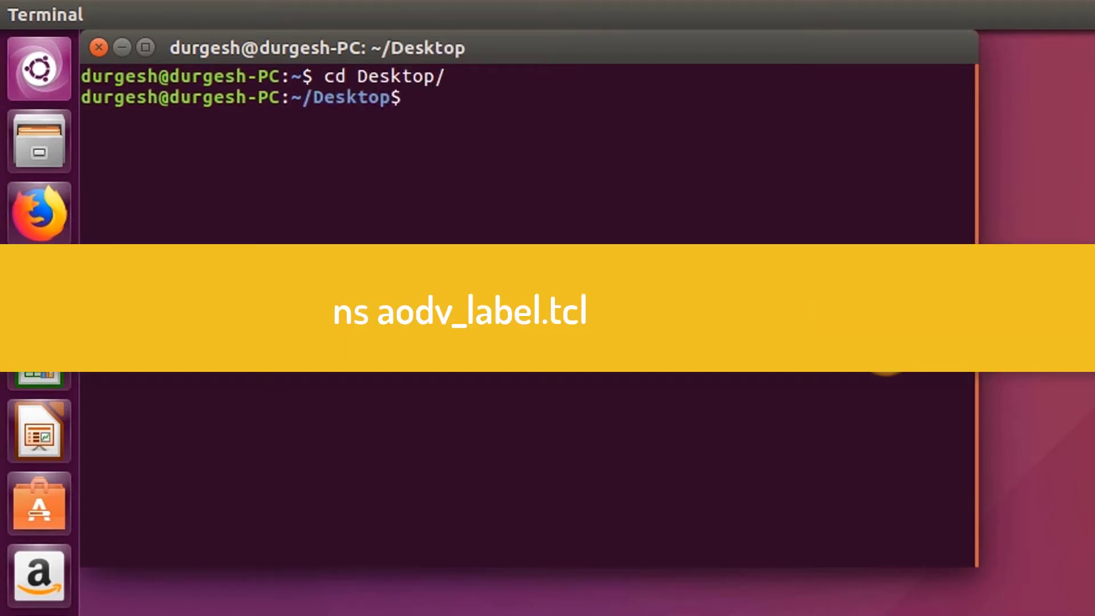
{"action": "type", "text": "ns a"}
{"action": "key", "text": "Tab"}
{"action": "key", "text": "Return"}
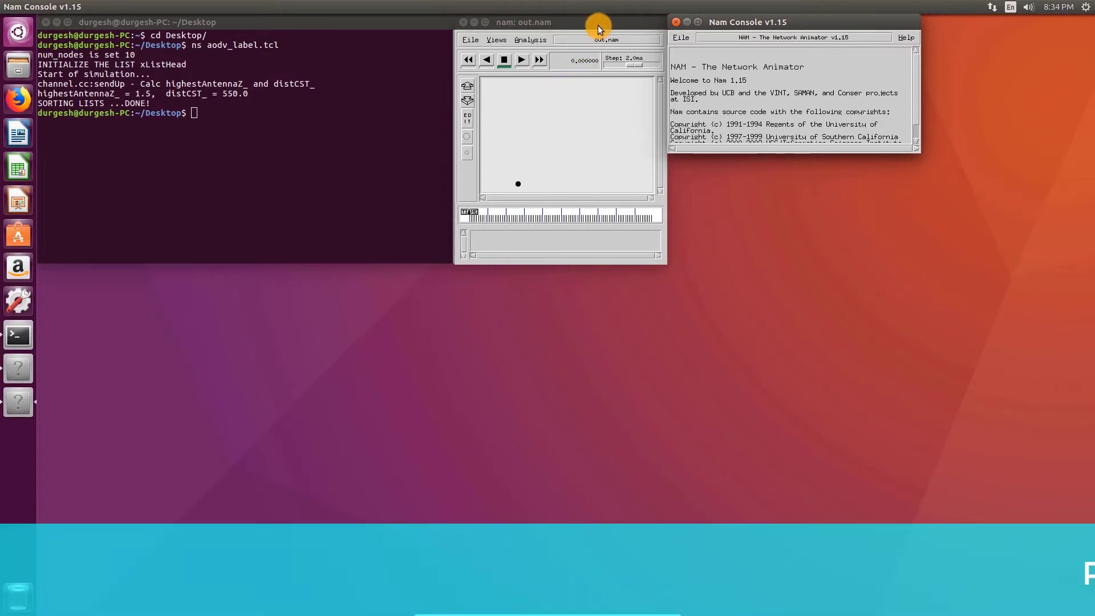
Step: Play the ten-node out.nam animation maximized, then close the NAM window and Nam Console
{"action": "double_click", "coordinate": [598, 23]}
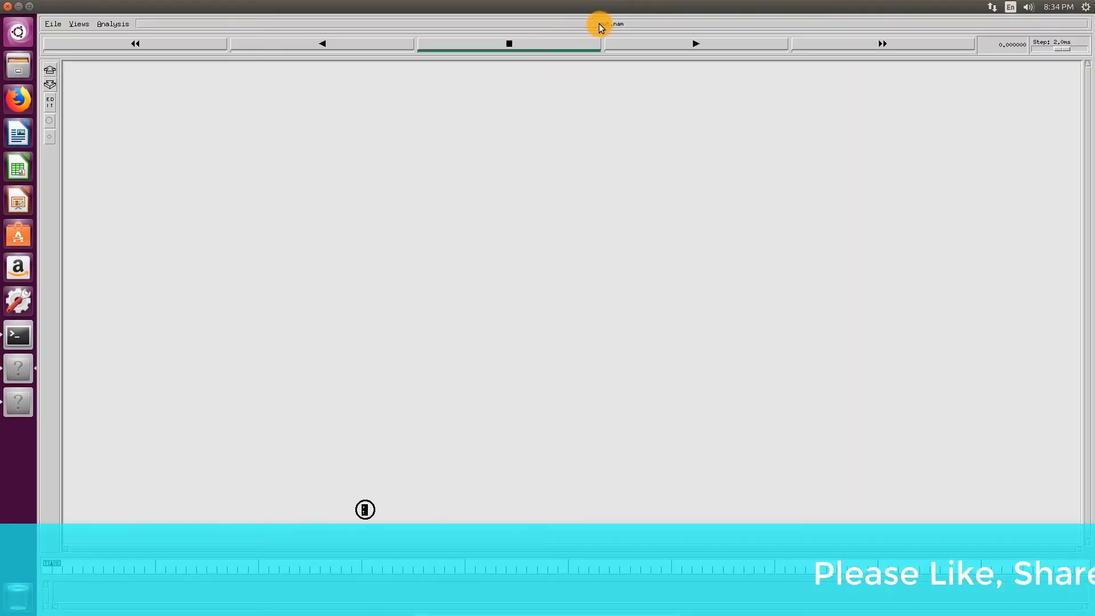
{"action": "left_click", "coordinate": [652, 46]}
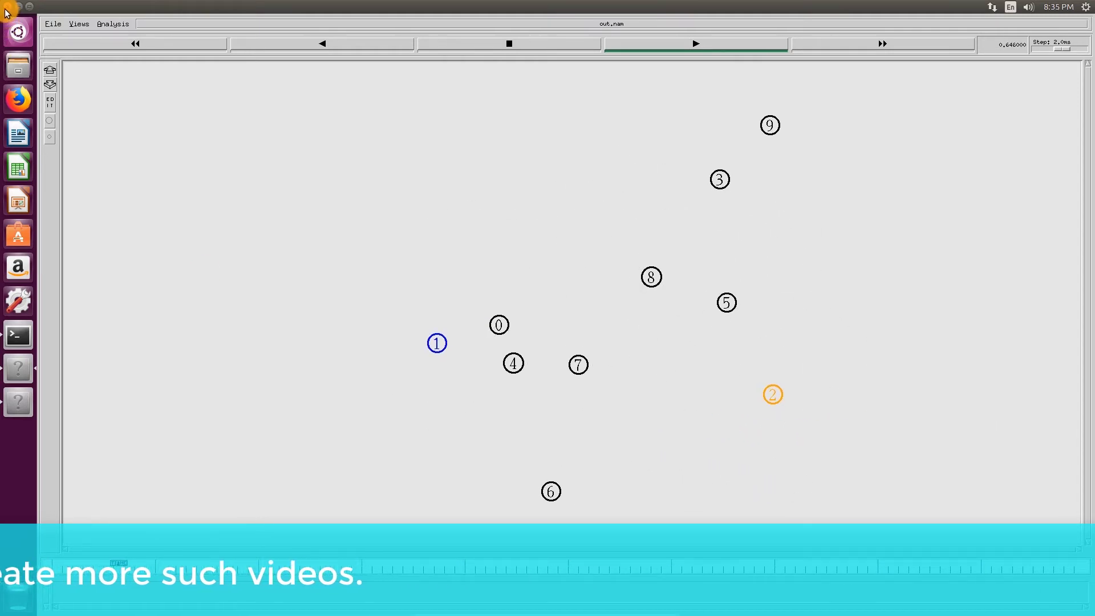
{"action": "left_click", "coordinate": [8, 8]}
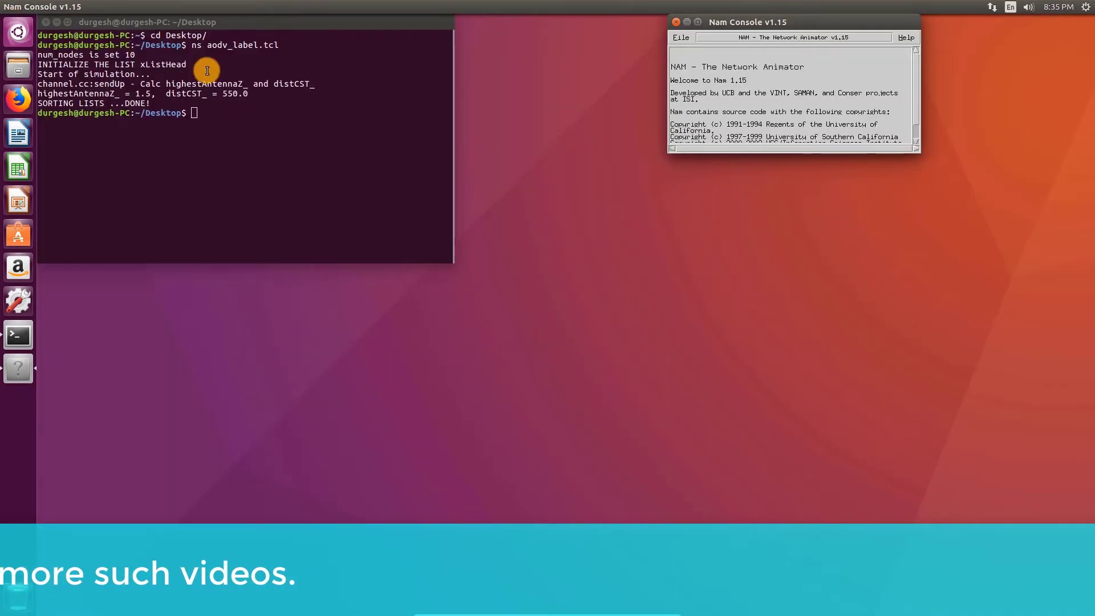
{"action": "left_click", "coordinate": [678, 23]}
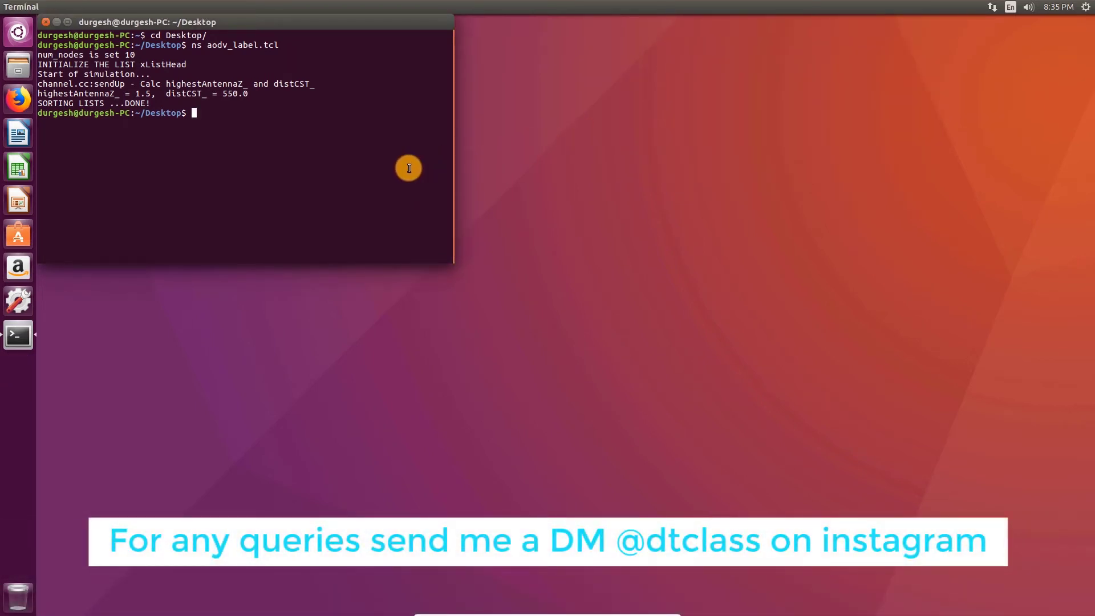
Step: Close the terminal, open aodv_label.tcl in gedit and add a blank line below the node colours
{"action": "left_click", "coordinate": [58, 23]}
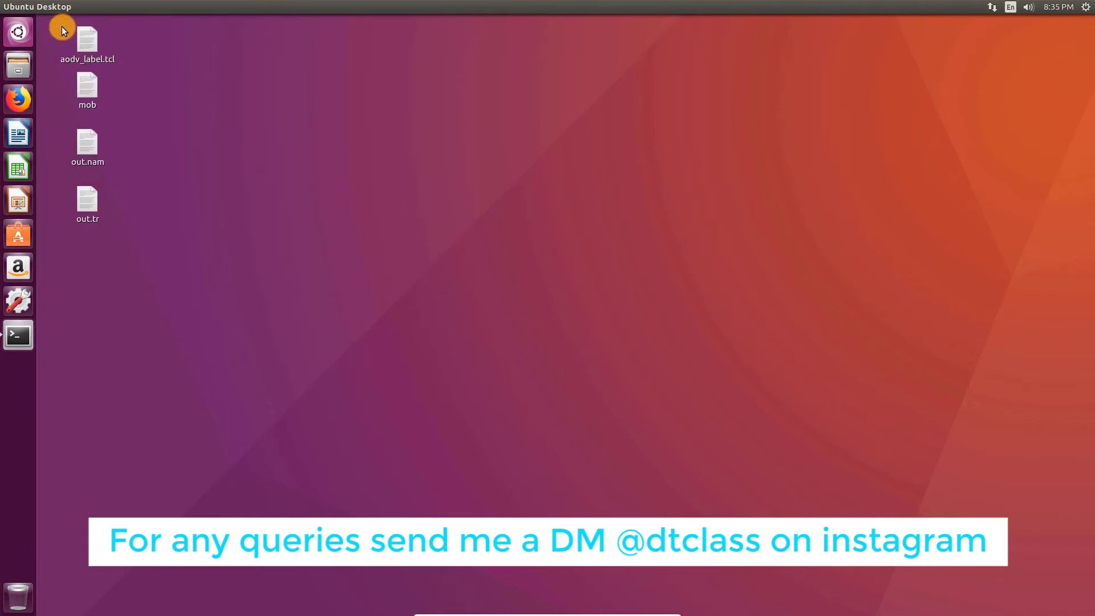
{"action": "double_click", "coordinate": [85, 45]}
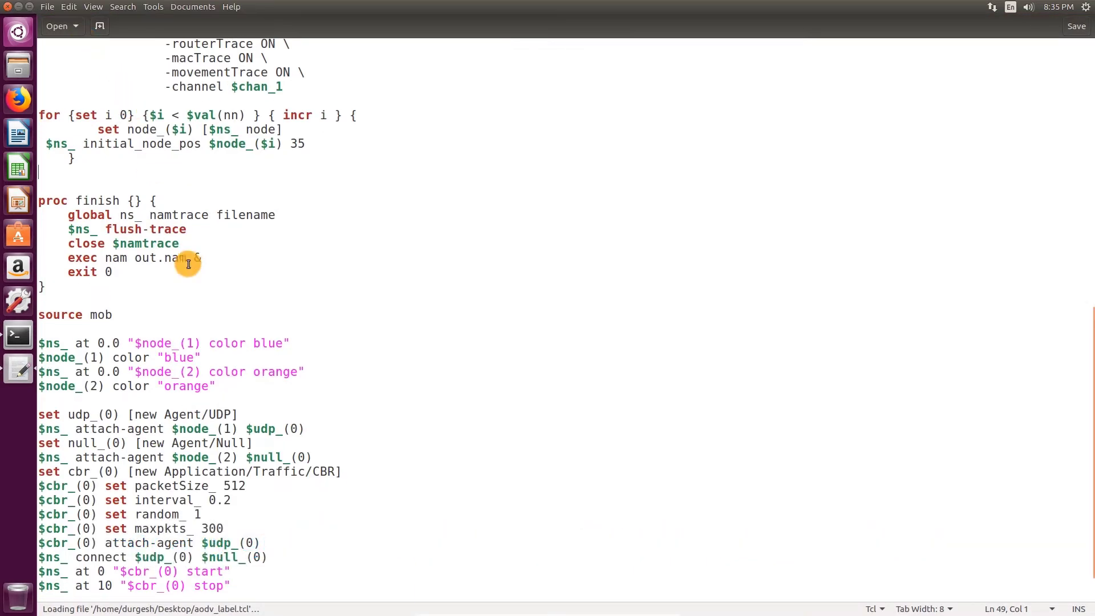
{"action": "left_click", "coordinate": [236, 386]}
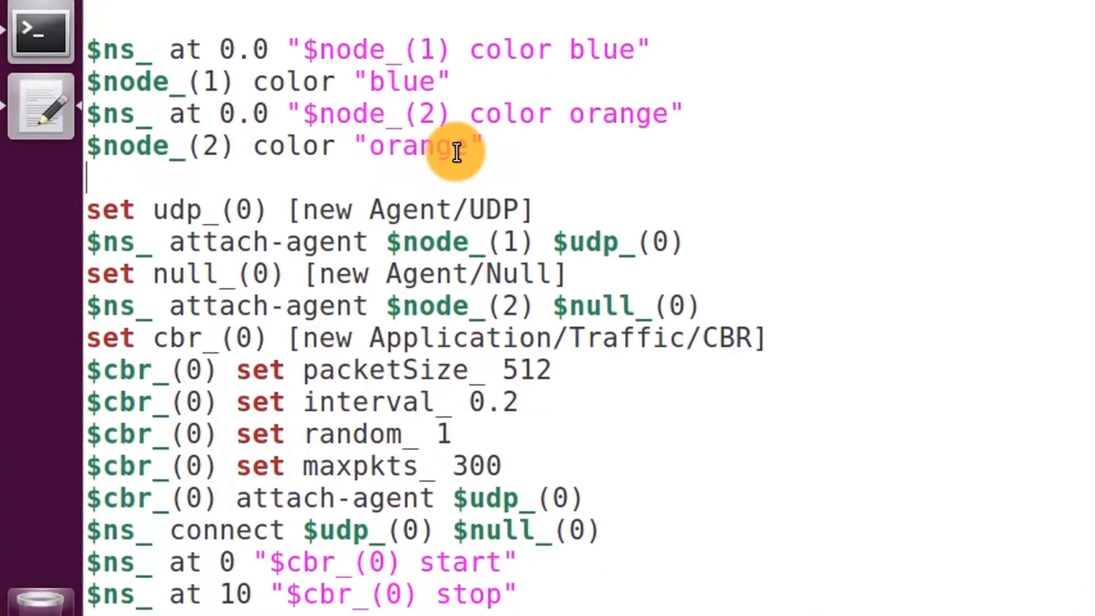
{"action": "key", "text": "Return"}
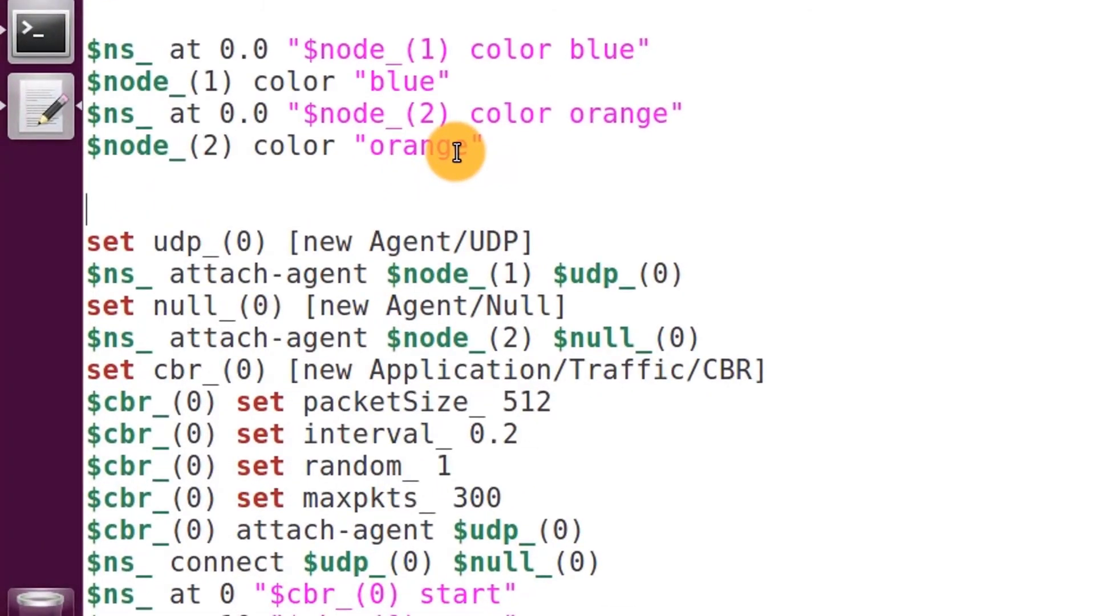
{"action": "type", "text": "$ns"}
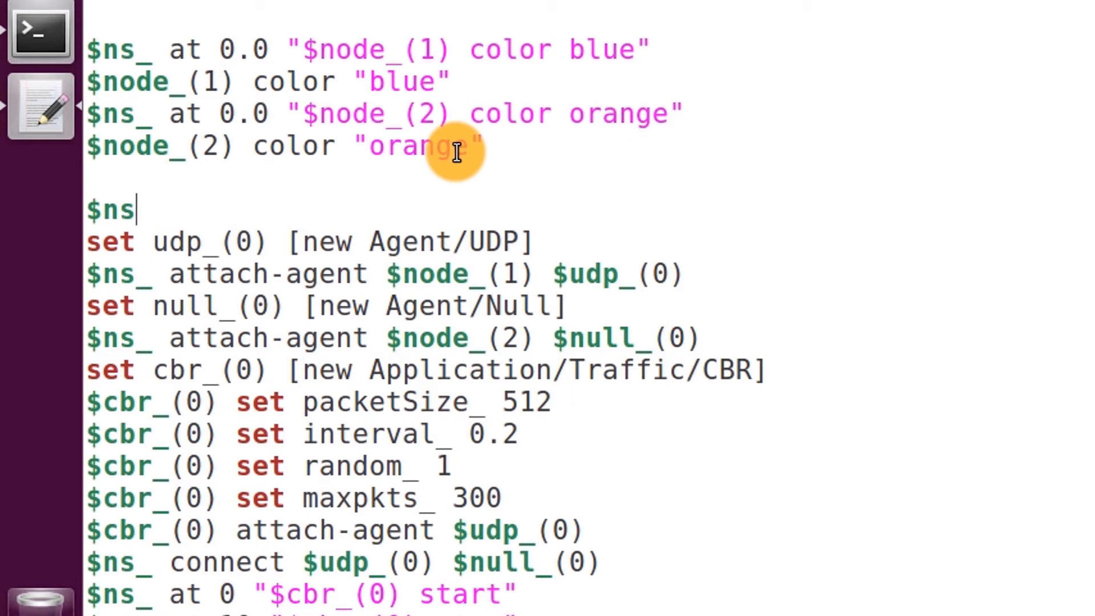
{"action": "type", "text": "_ a"}
{"action": "type", "text": "t 0."}
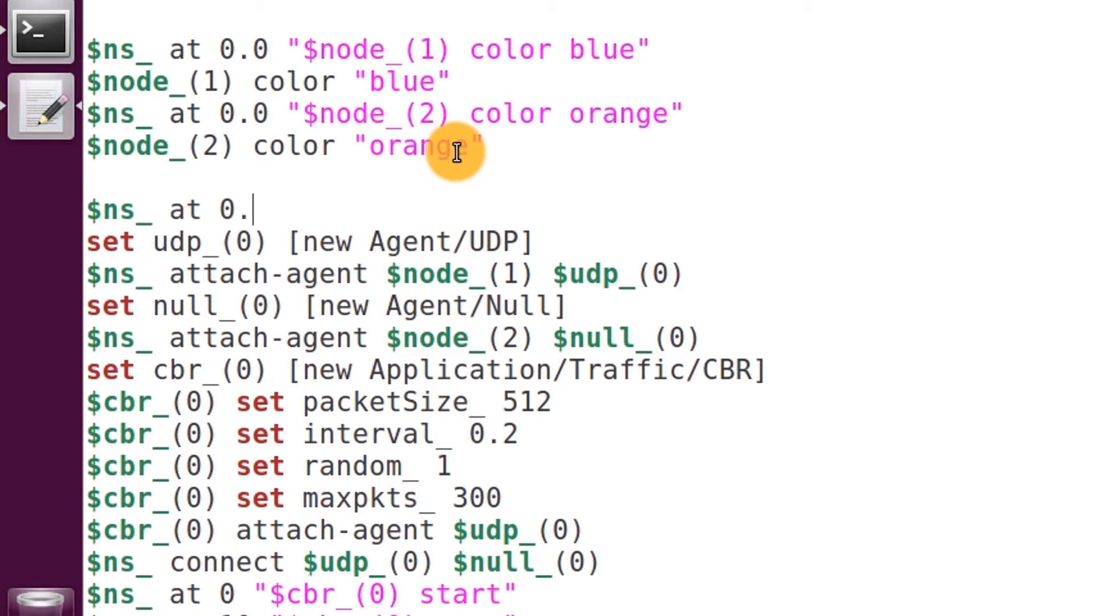
{"action": "type", "text": "0 \""}
{"action": "type", "text": "$"}
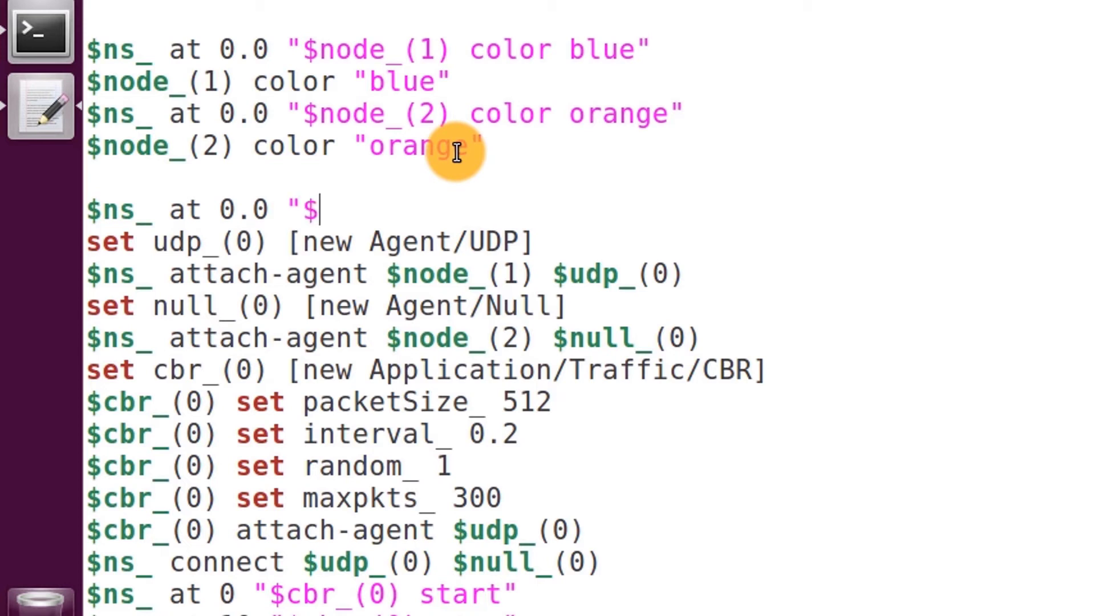
{"action": "type", "text": "node"}
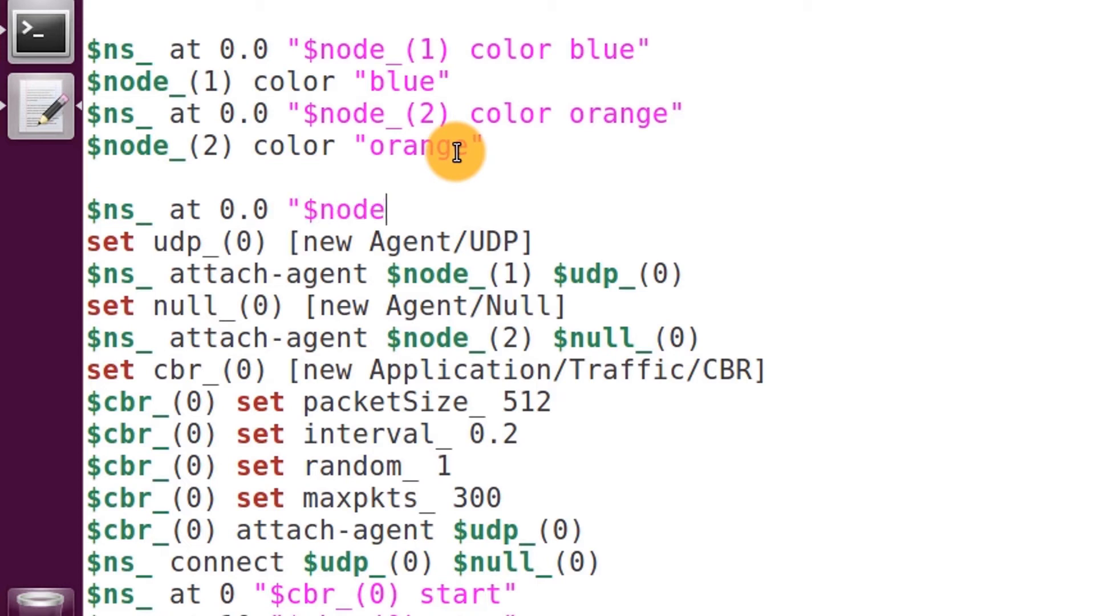
{"action": "type", "text": "_(1"}
{"action": "type", "text": ") la"}
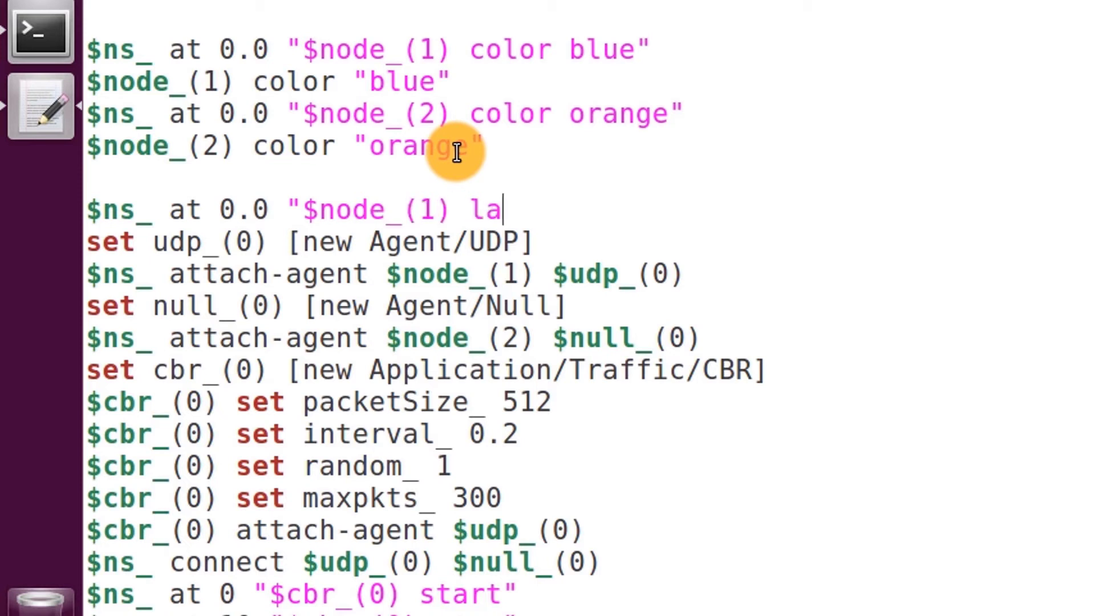
{"action": "type", "text": "bel \\"}
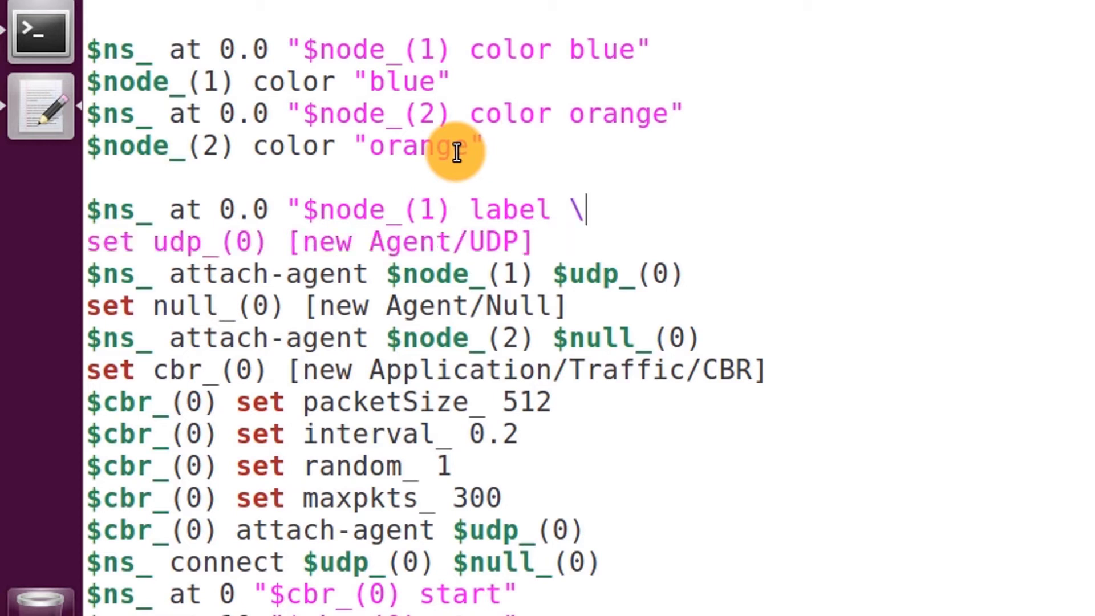
{"action": "type", "text": "\""}
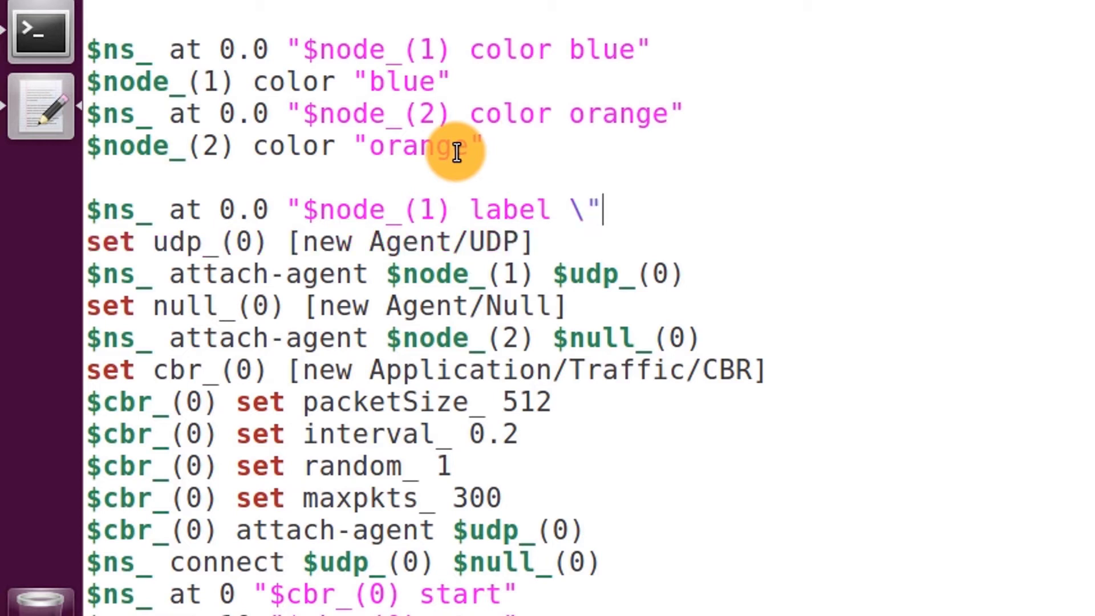
{"action": "type", "text": "Source"}
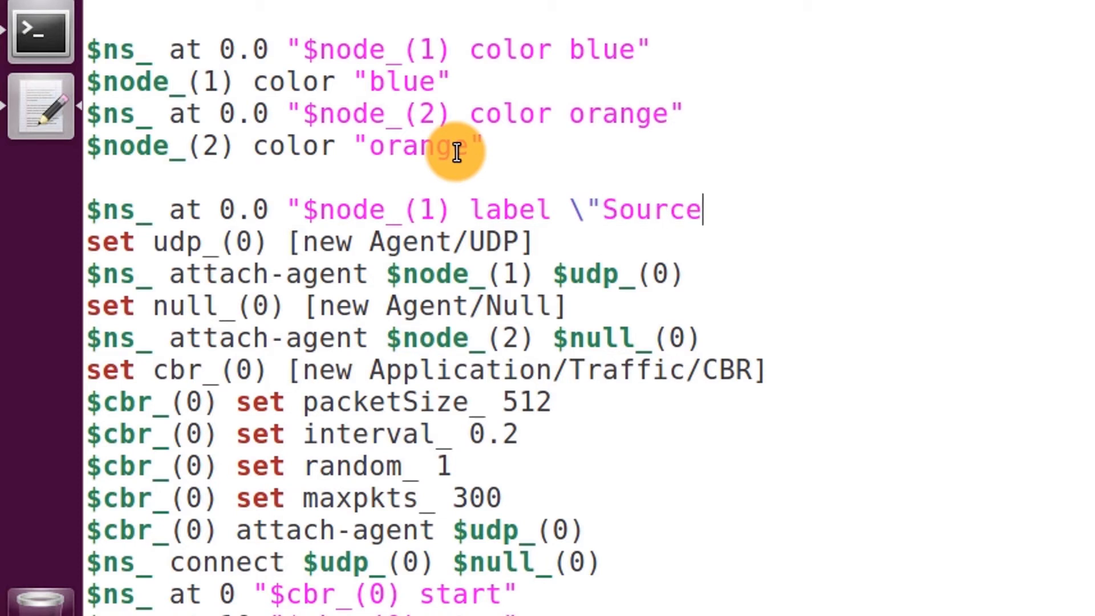
{"action": "type", "text": "\\\""}
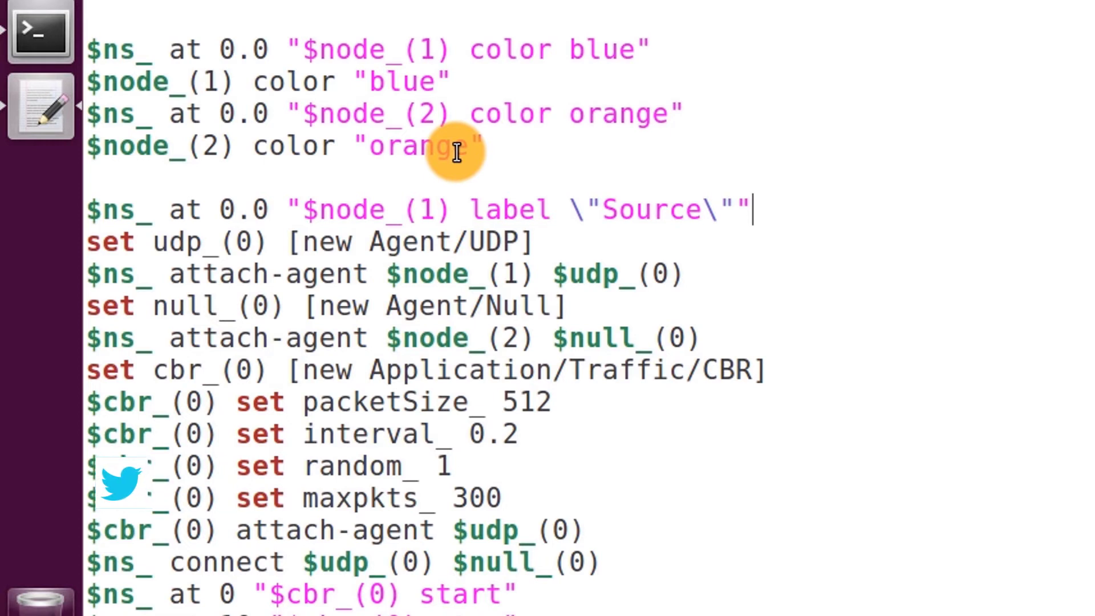
Step: Add the line '$ns_ at 0.0 "$node_(2) label \"Destination\""' followed by a blank line
{"action": "key", "text": "Return"}
{"action": "type", "text": "$ns"}
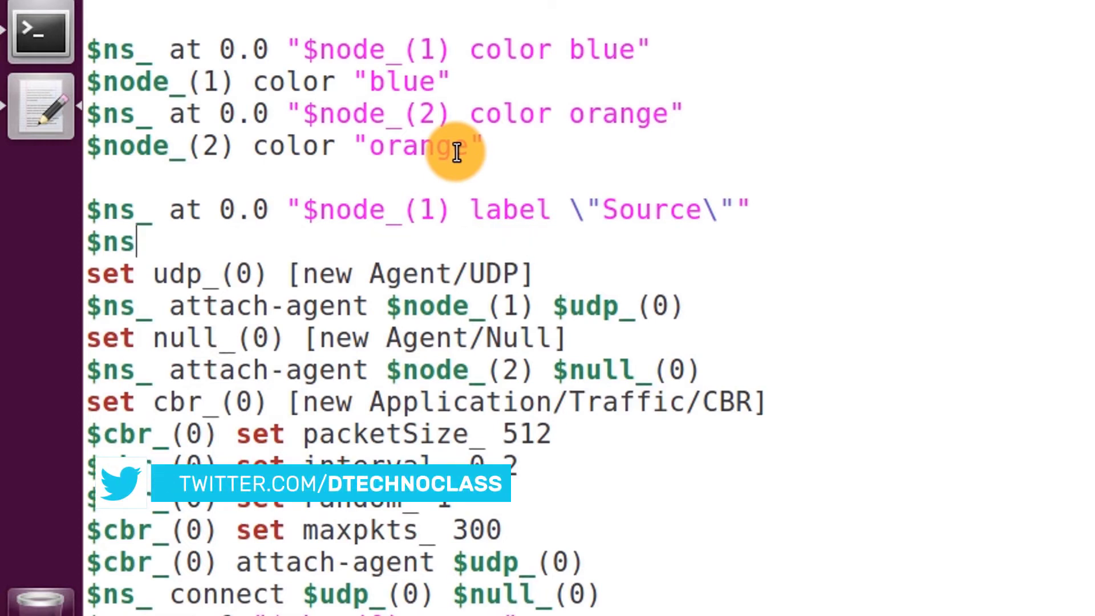
{"action": "type", "text": "_ at "}
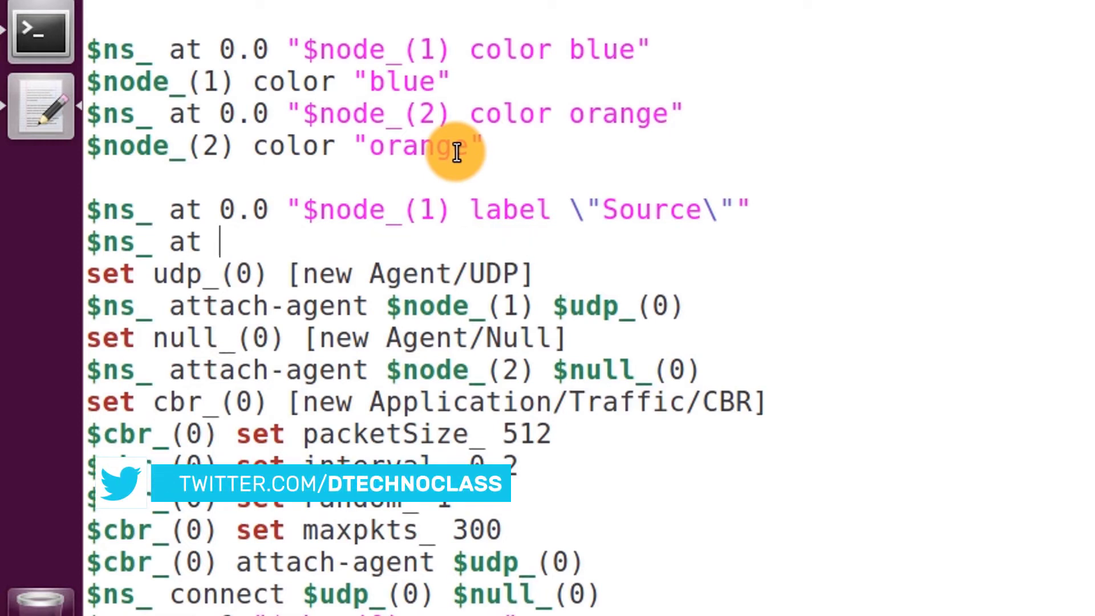
{"action": "type", "text": "0.0 \"$"}
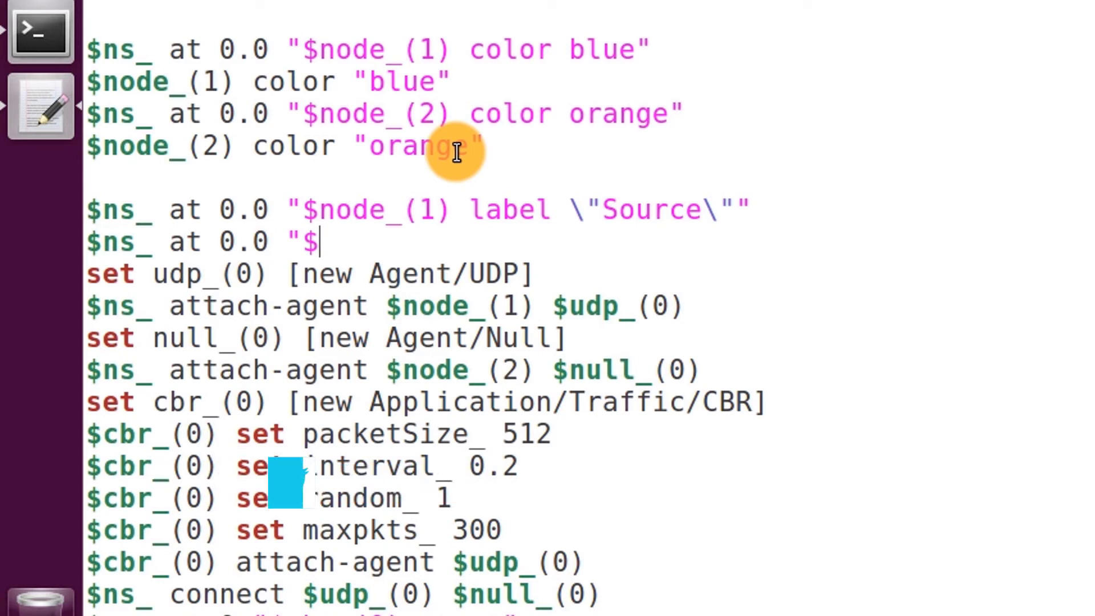
{"action": "type", "text": "node_"}
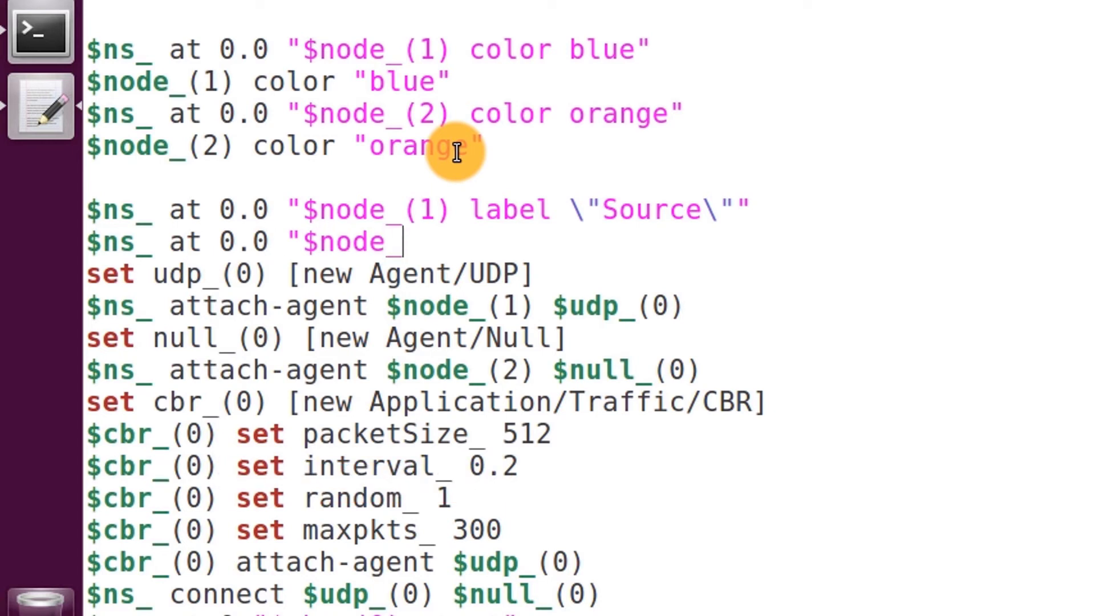
{"action": "type", "text": "(2) "}
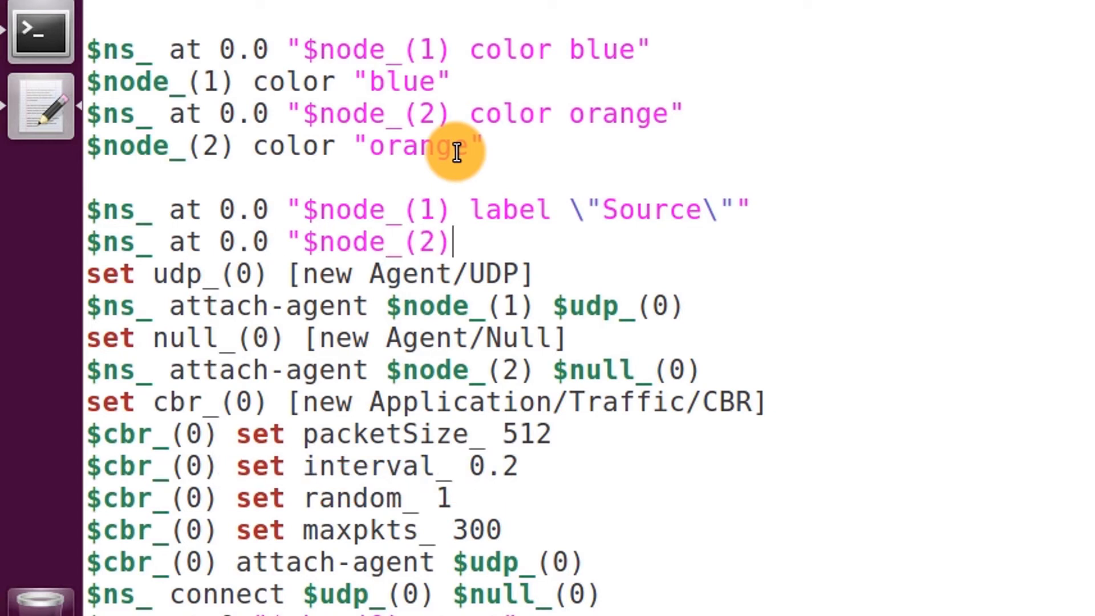
{"action": "type", "text": "labe"}
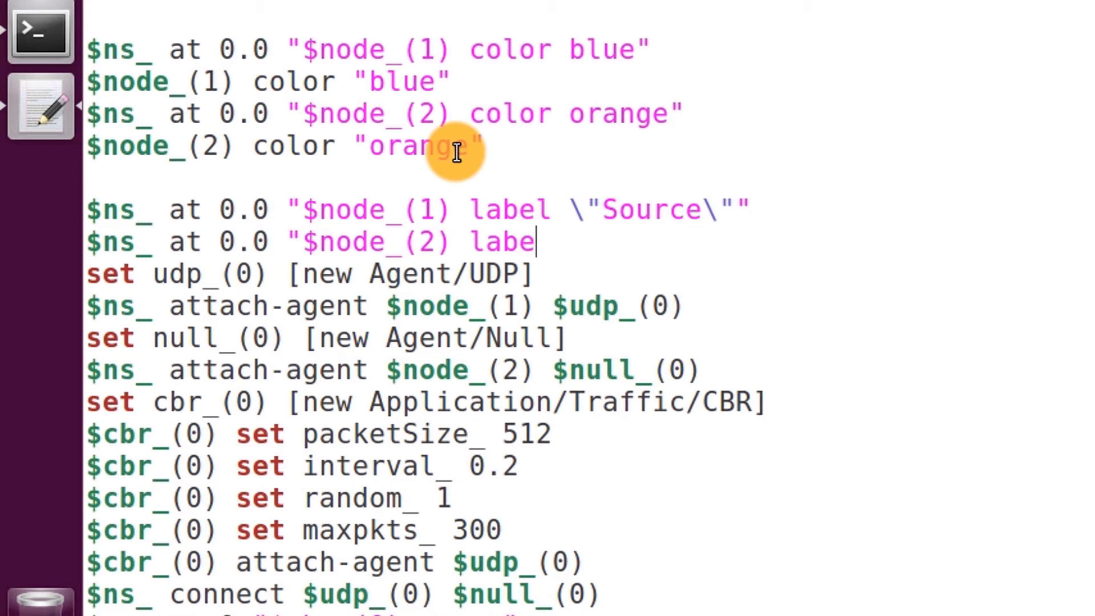
{"action": "type", "text": "l "}
{"action": "type", "text": "\\\""}
{"action": "type", "text": "Destinatio"}
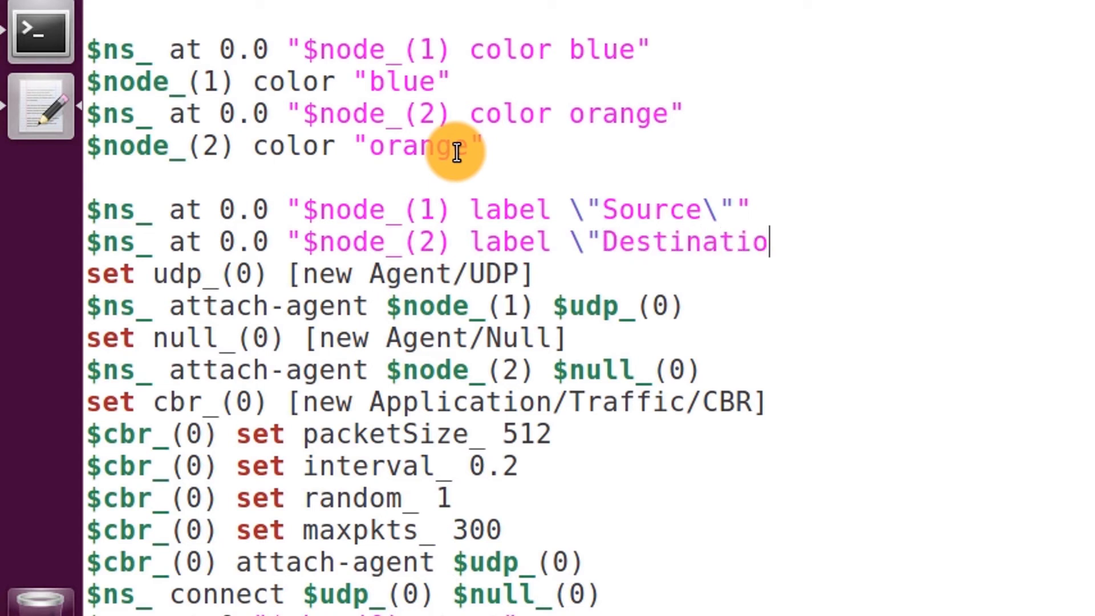
{"action": "type", "text": "n"}
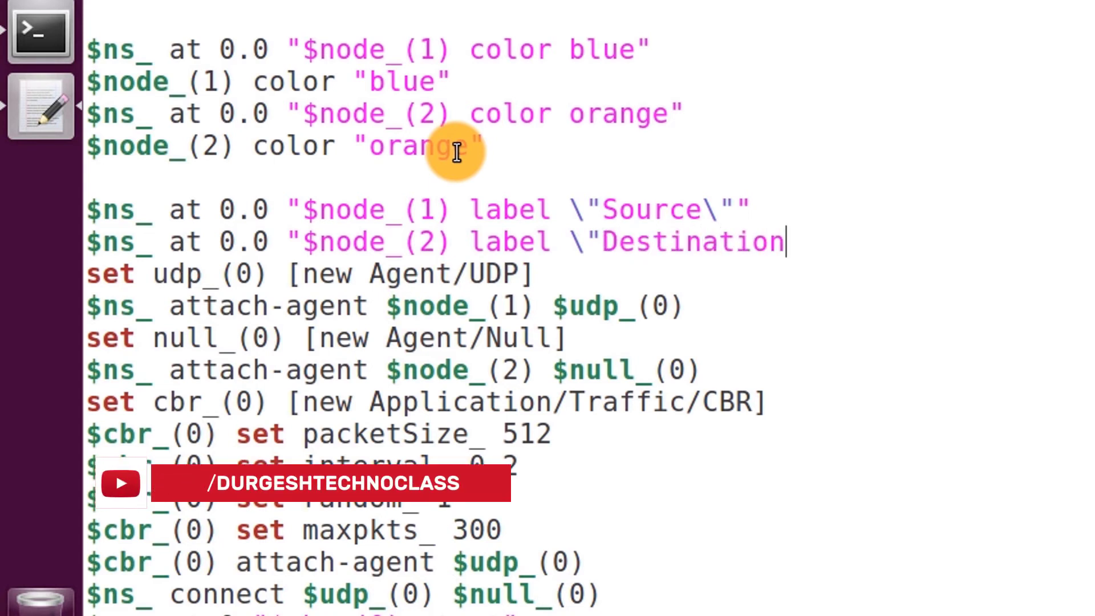
{"action": "type", "text": "\\\""}
{"action": "key", "text": "Return"}
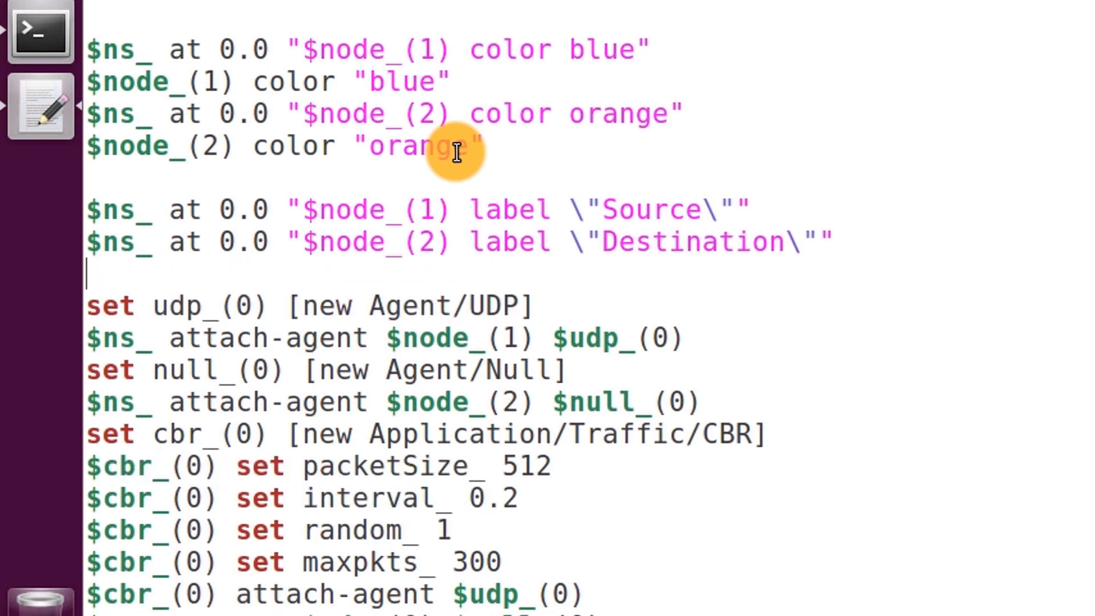
Step: Save aodv_label.tcl and rerun 'ns aodv_label.tcl' in the terminal
{"action": "key", "text": "ctrl+s"}
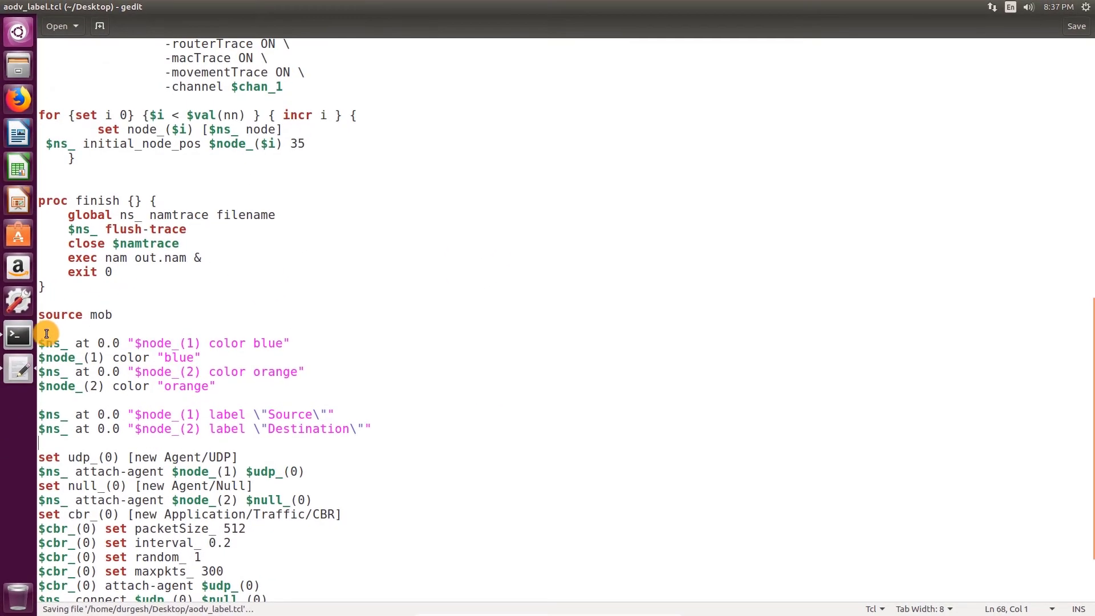
{"action": "left_click", "coordinate": [18, 334]}
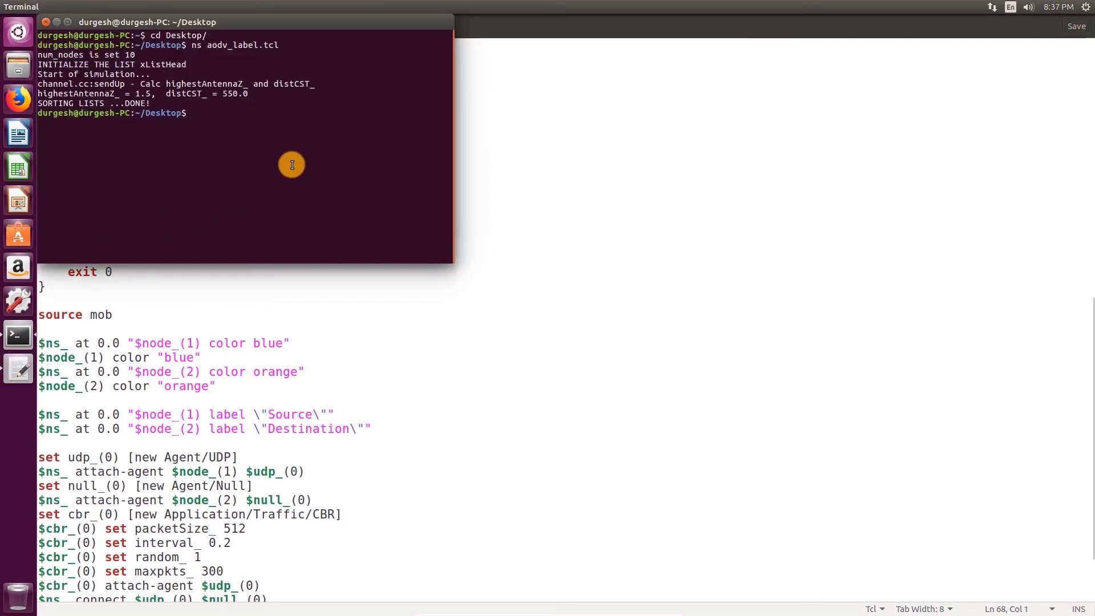
{"action": "type", "text": "ns a"}
{"action": "key", "text": "Tab"}
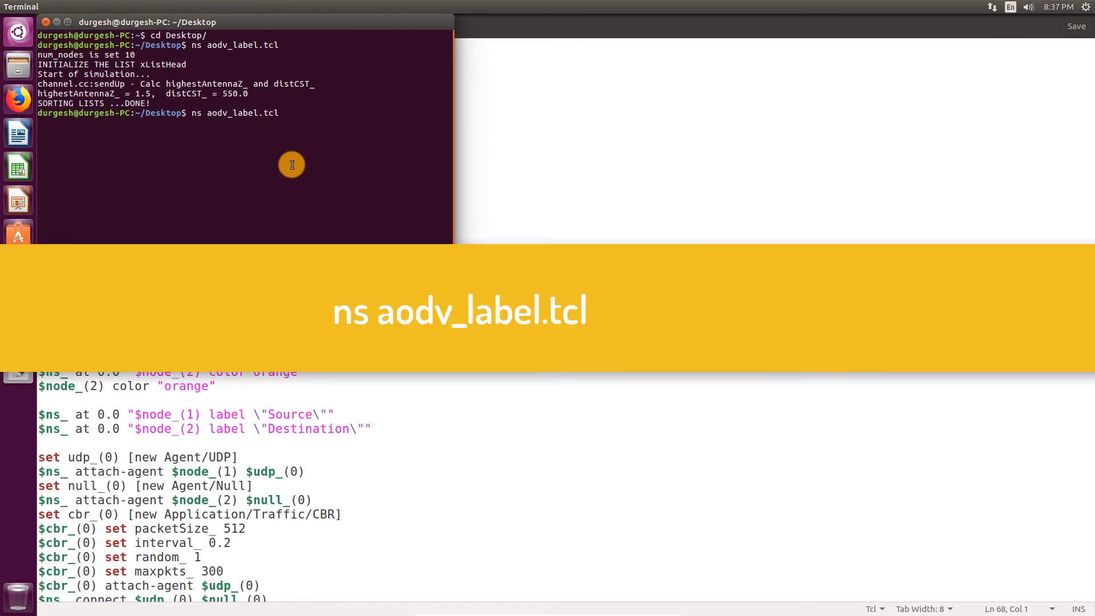
{"action": "key", "text": "Return"}
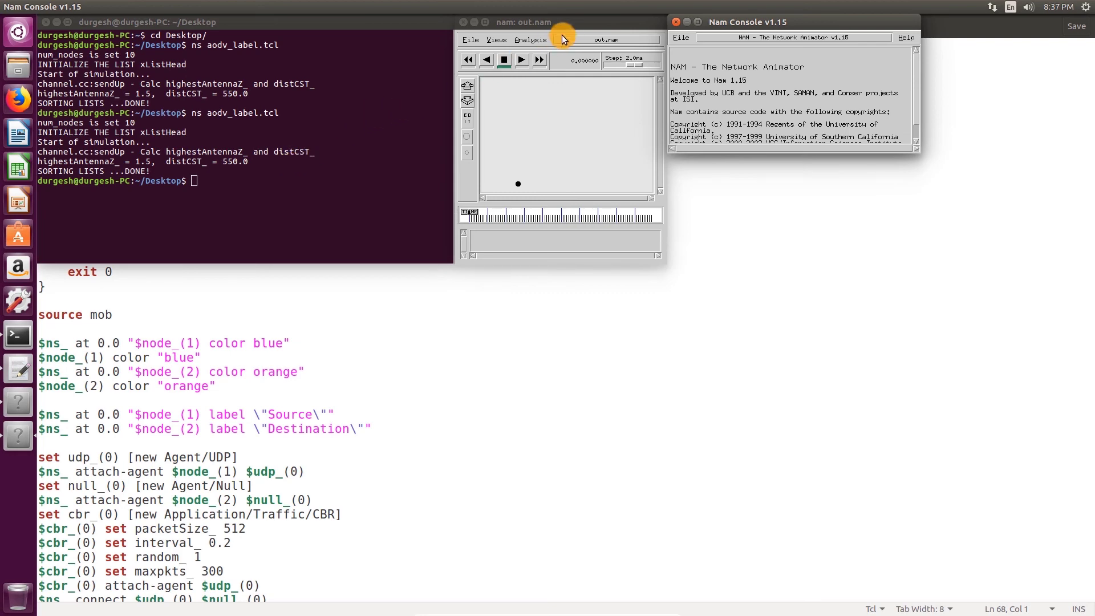
Step: Play out.nam full-screen, showing node 1 labelled Source and node 2 labelled Destination
{"action": "double_click", "coordinate": [573, 26]}
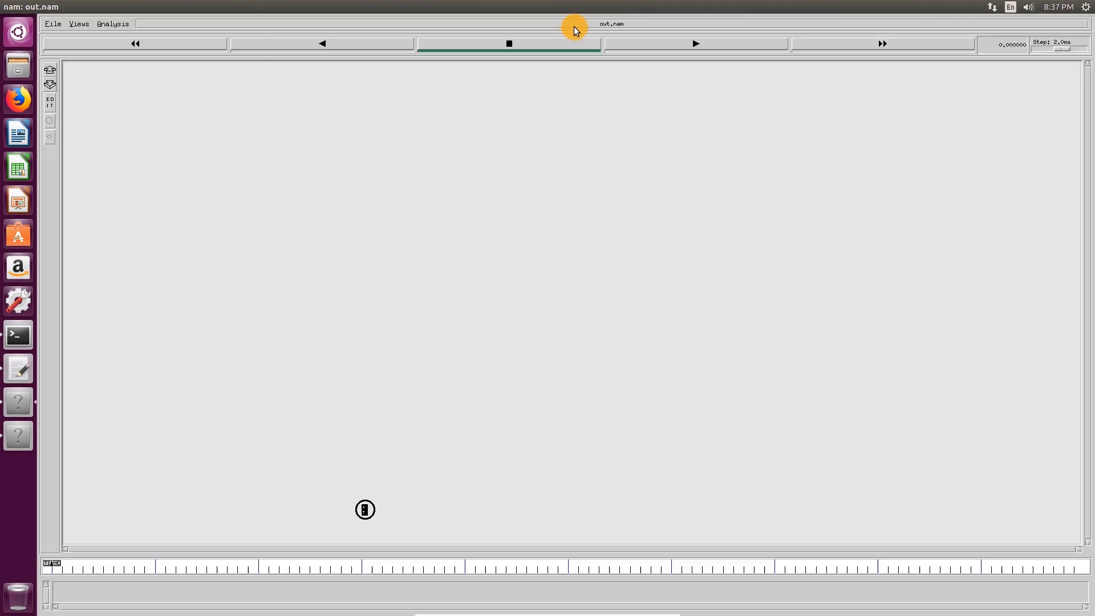
{"action": "left_click", "coordinate": [694, 45]}
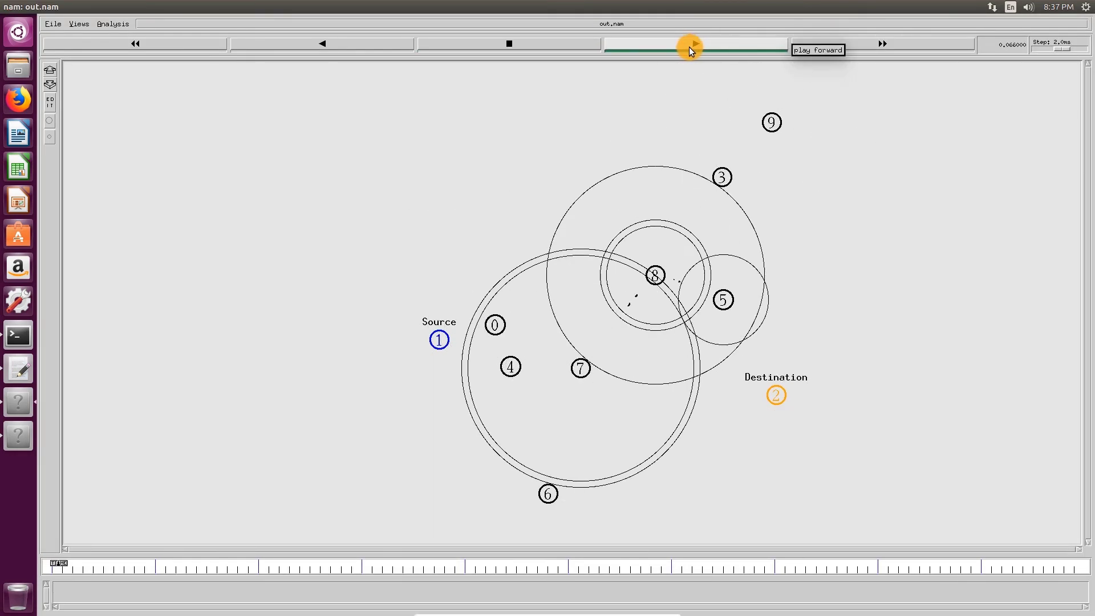